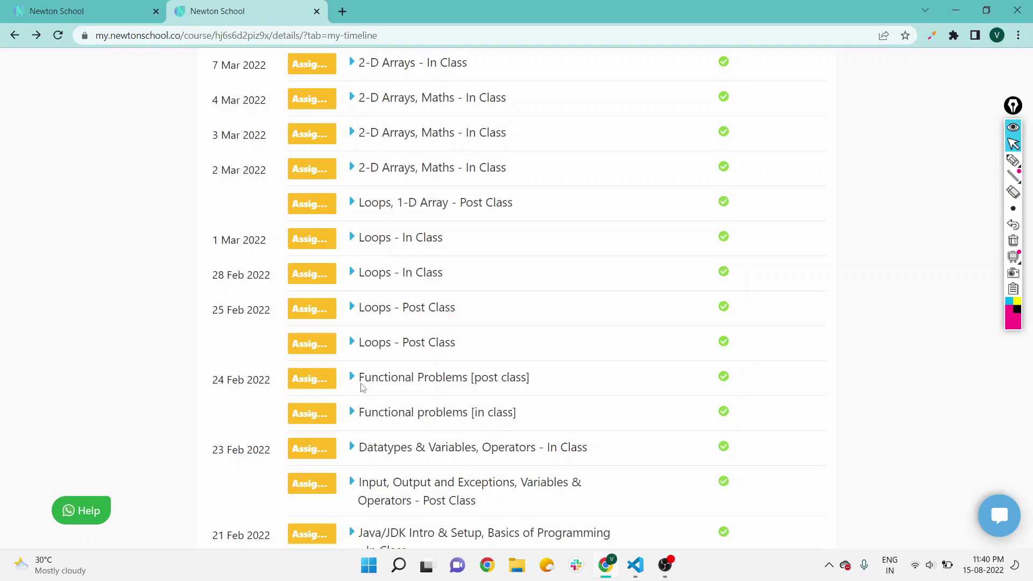
# Expand the second 25 Feb 'Loops - Post Class' row to reveal Leap Year (10/10).
pyautogui.click(352, 342)
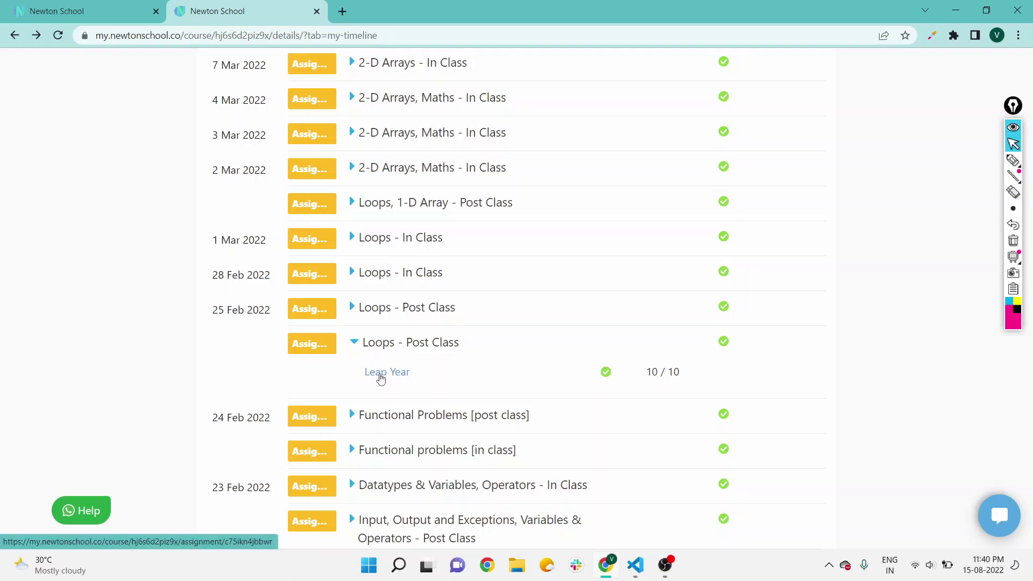
# Open the Leap Year problem and its submitted C++ solution in the playground.
pyautogui.click(381, 375)
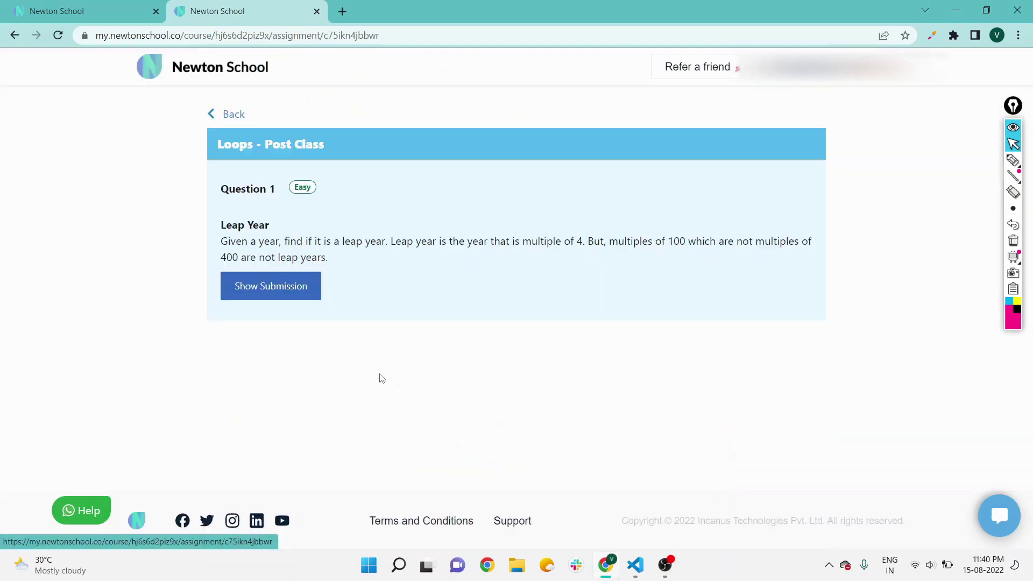
pyautogui.click(264, 287)
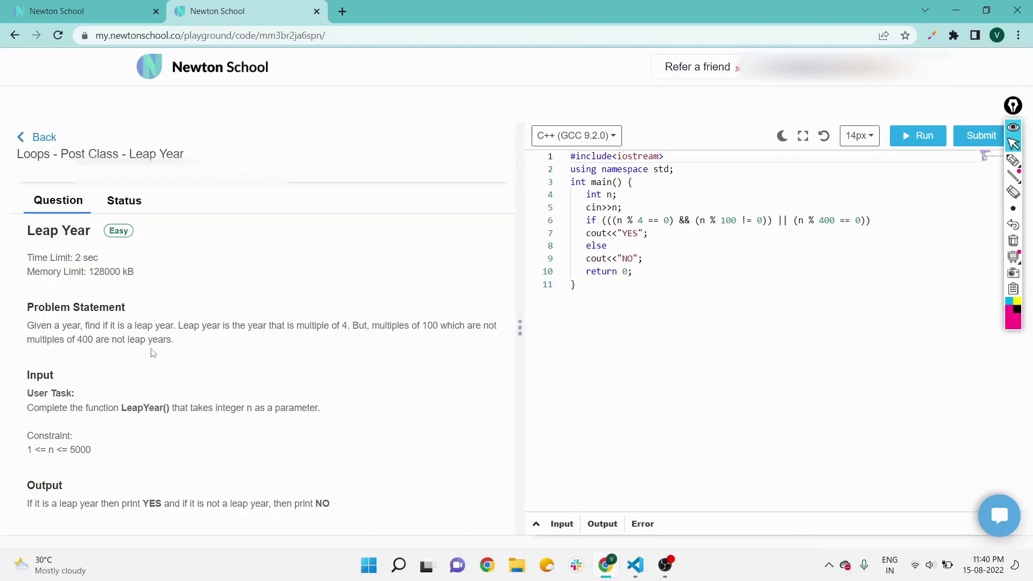
pyautogui.scroll(-1, 153, 352)
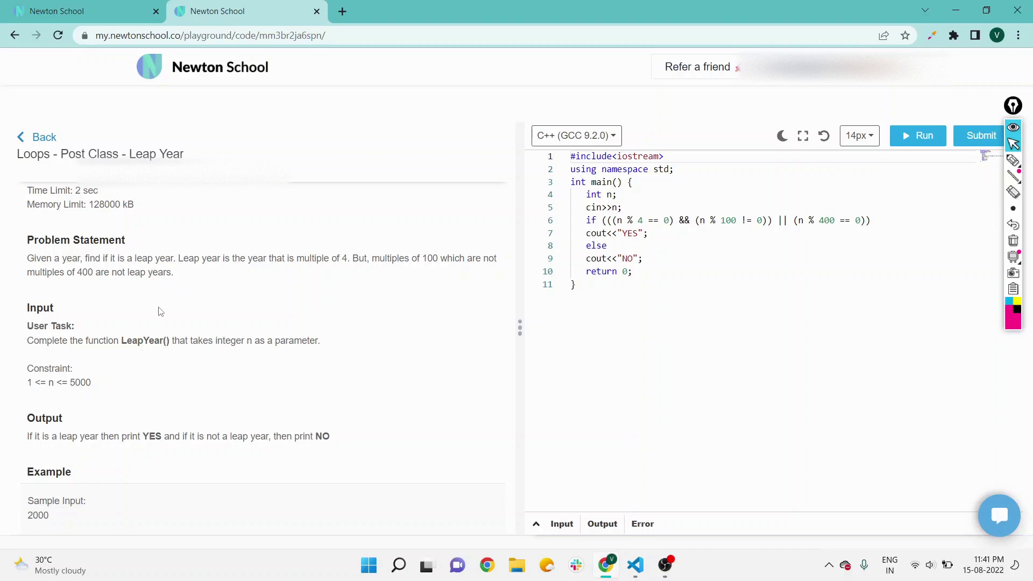
pyautogui.scroll(-2, 160, 312)
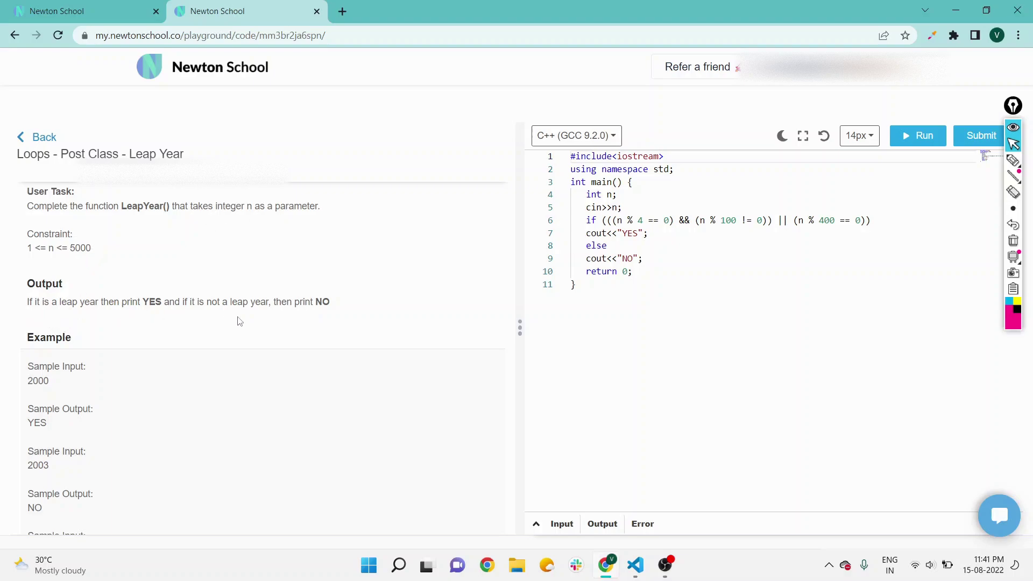
pyautogui.scroll(-1, 74, 314)
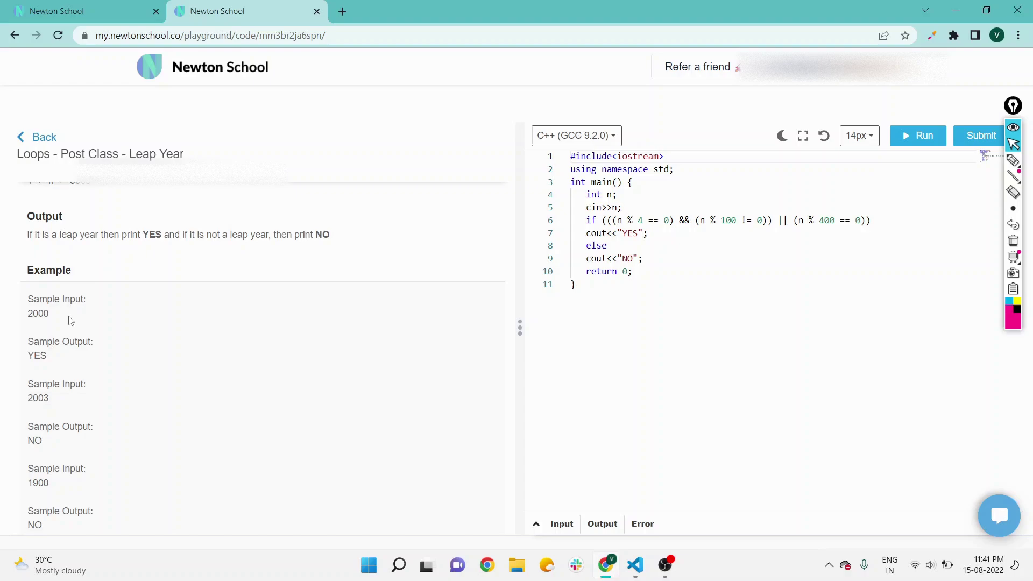
pyautogui.moveTo(54, 321); pyautogui.dragTo(29, 319)
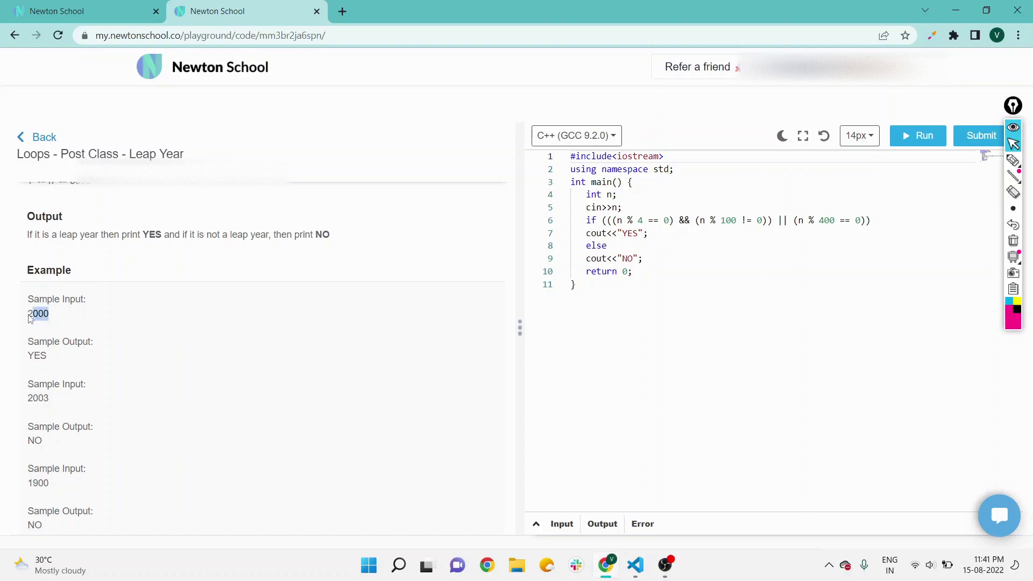
pyautogui.click(51, 357)
pyautogui.scroll(-1, 56, 443)
pyautogui.moveTo(56, 417); pyautogui.dragTo(28, 415)
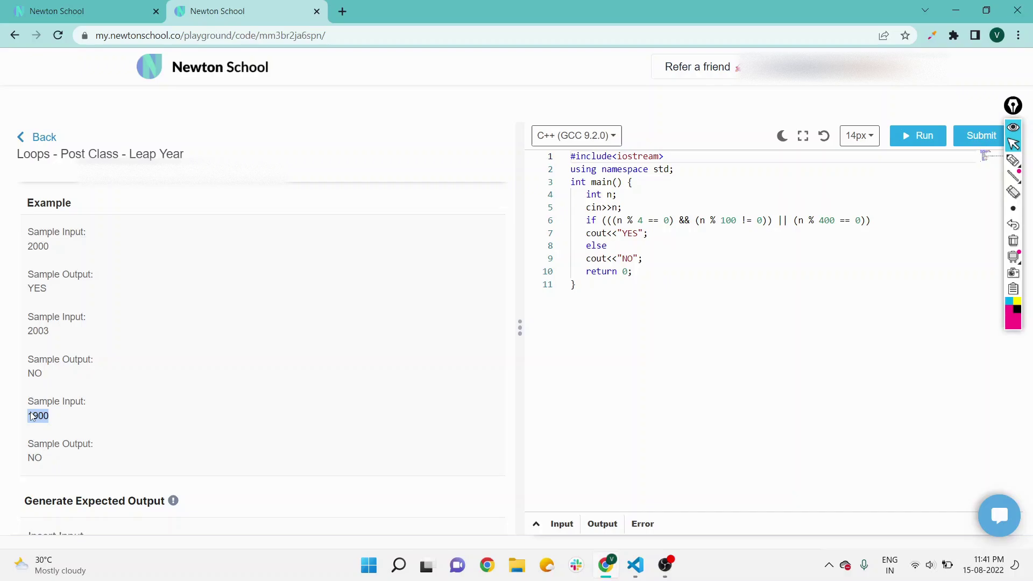
pyautogui.click(58, 422)
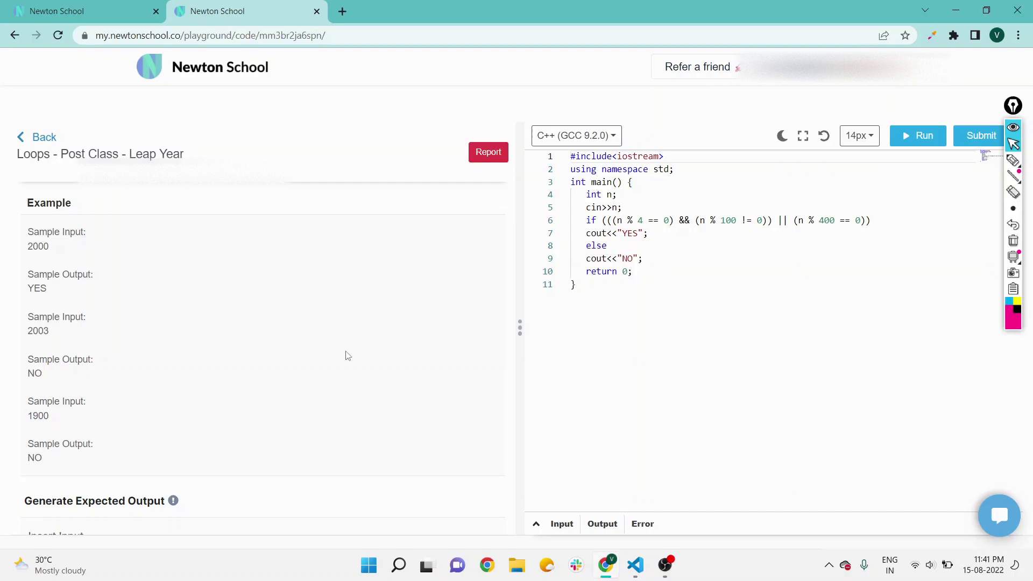
pyautogui.scroll(5, 260, 347)
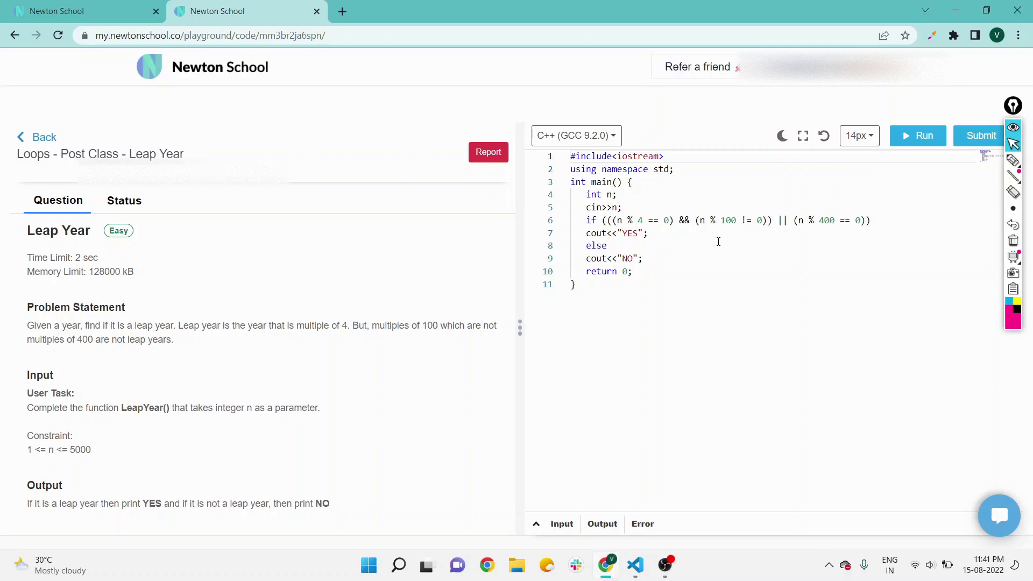
pyautogui.moveTo(773, 220); pyautogui.dragTo(690, 220)
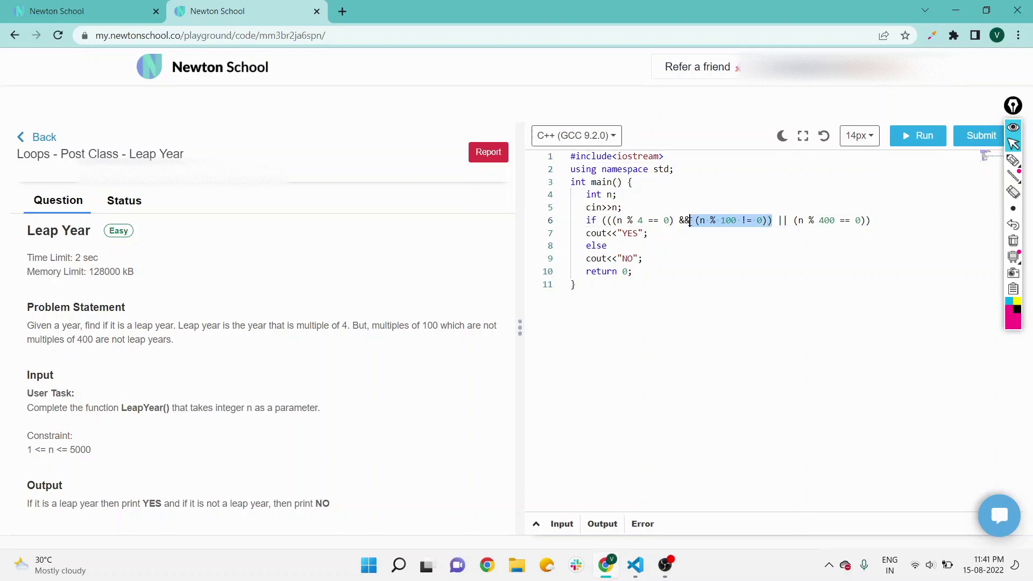
pyautogui.click(707, 281)
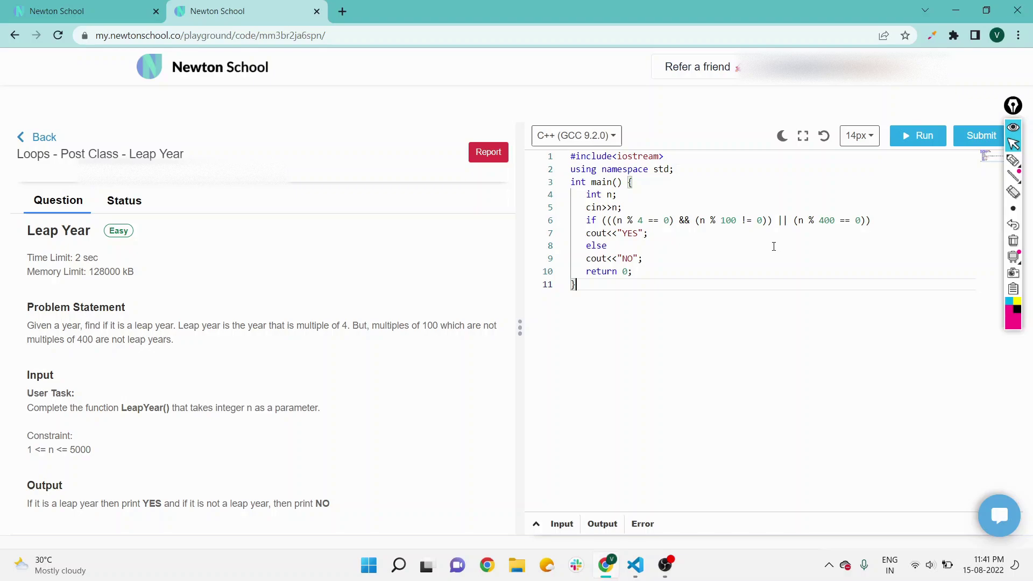